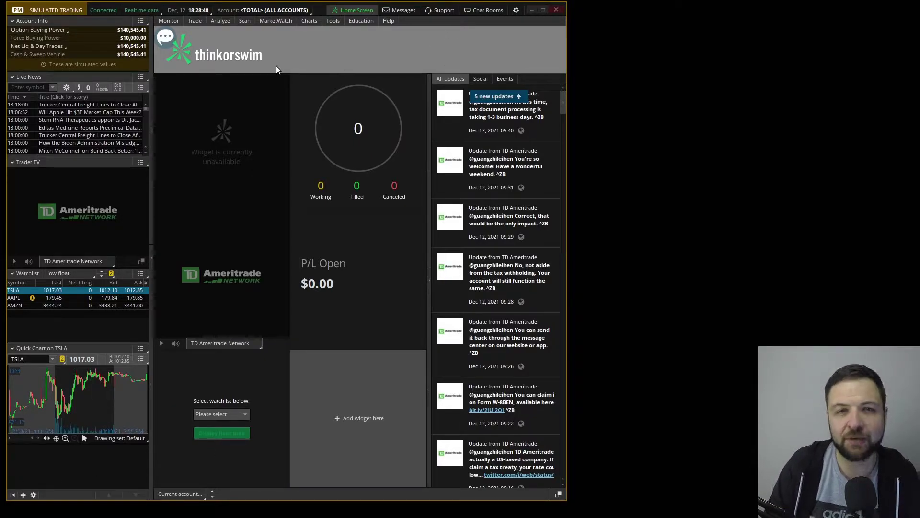
# Go to the Trade tab's All Products page.
pyautogui.click(195, 21)
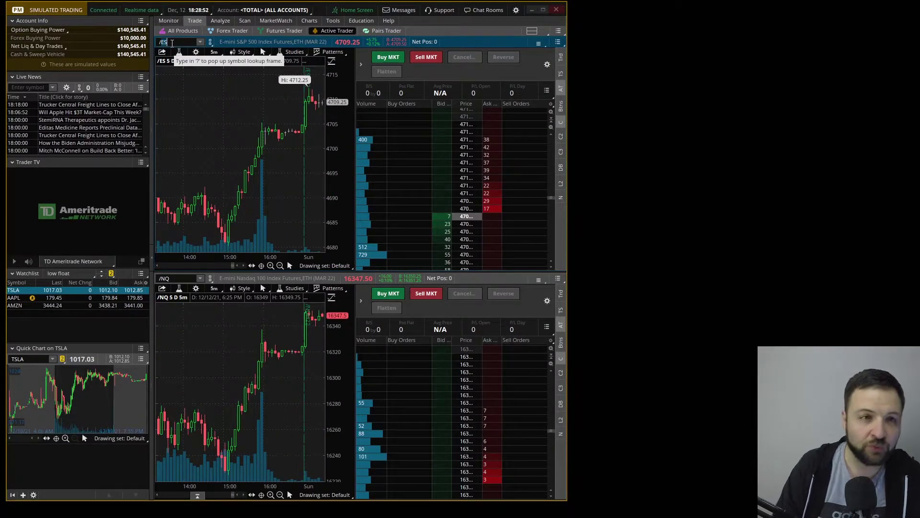
pyautogui.click(182, 30)
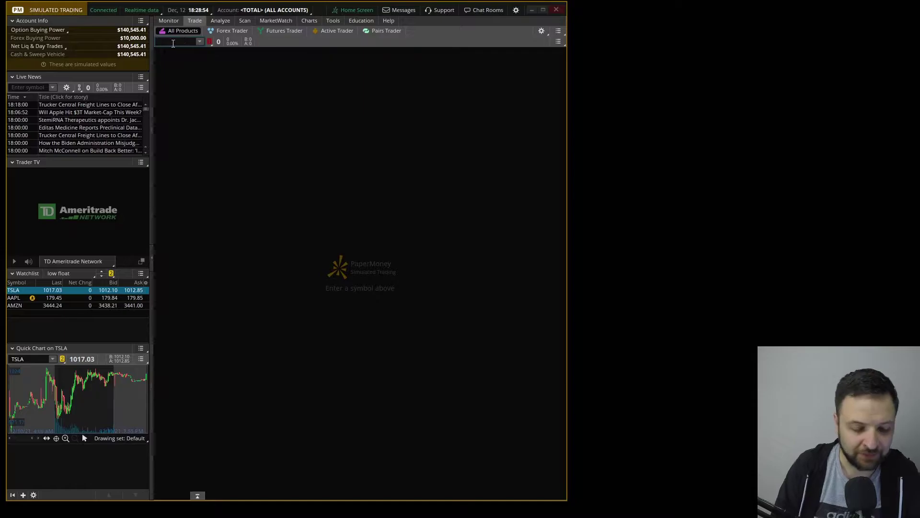
# Load TSLA's quote and option chain on All Products.
pyautogui.click(173, 43)
pyautogui.write('TSLA')
pyautogui.press('Return')
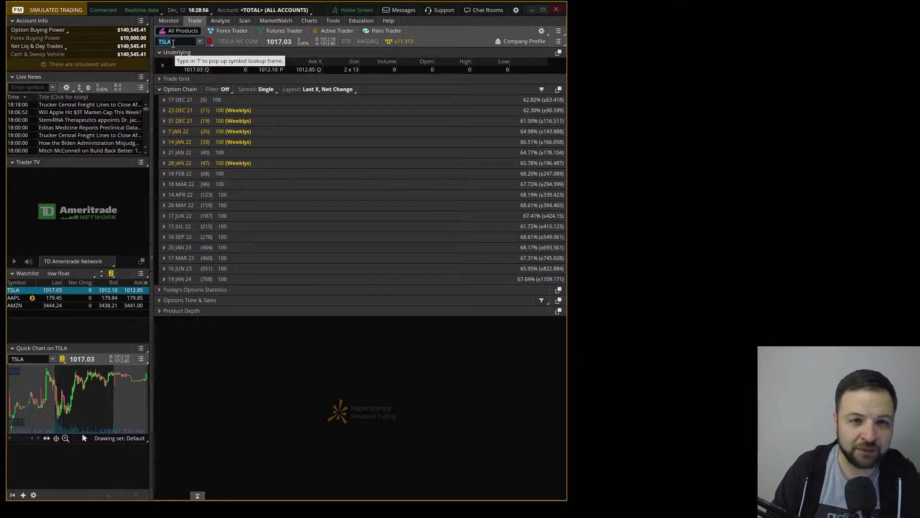
# Detach the All Products page into its own window and move the main window aside.
pyautogui.click(558, 31)
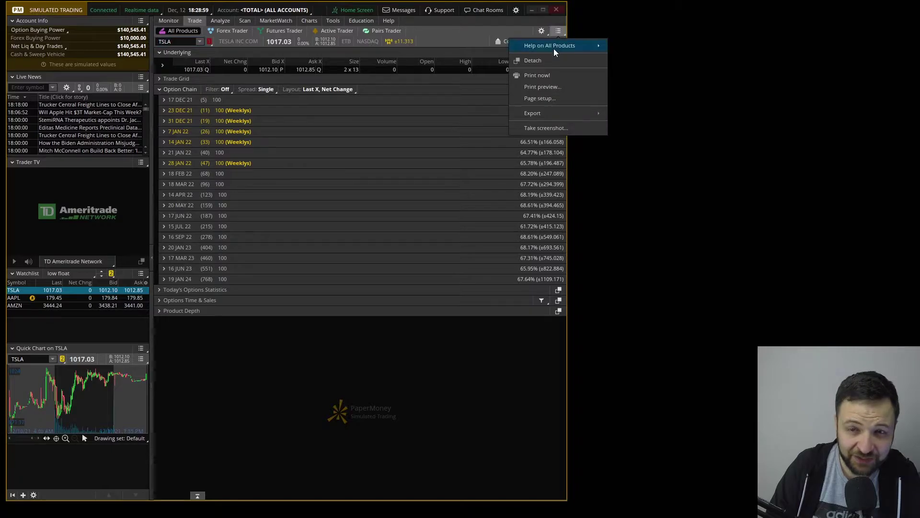
pyautogui.click(533, 61)
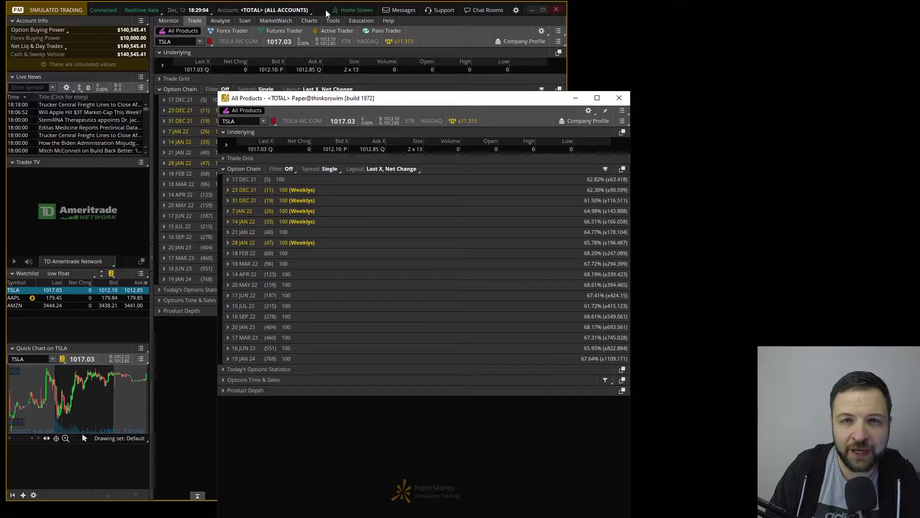
pyautogui.moveTo(326, 13)
pyautogui.mouseDown()
pyautogui.moveTo(320, 30)
pyautogui.moveTo(353, 51)
pyautogui.moveTo(324, 43)
pyautogui.moveTo(336, 0)
pyautogui.mouseUp()
# Move the detached TSLA window to the corner, limit expirations to 9 days, and shorten it.
pyautogui.click(422, 103)
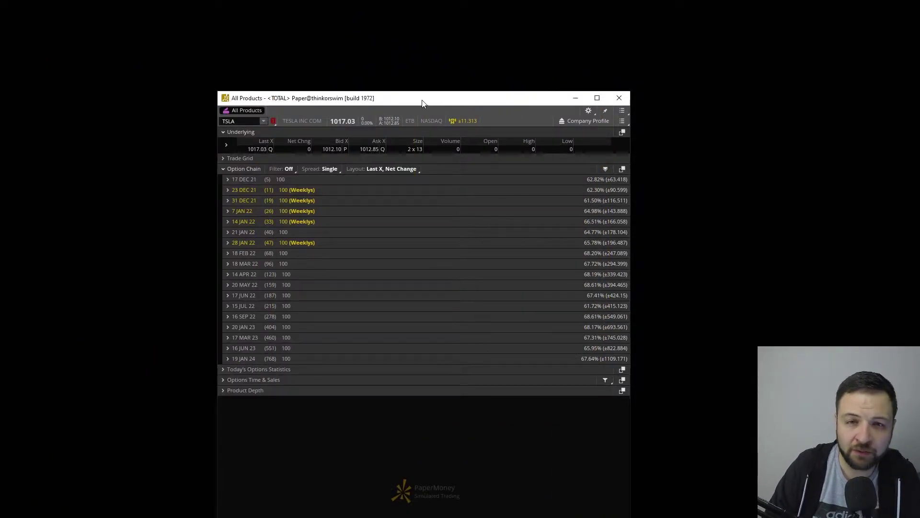
pyautogui.moveTo(423, 103); pyautogui.dragTo(209, 19)
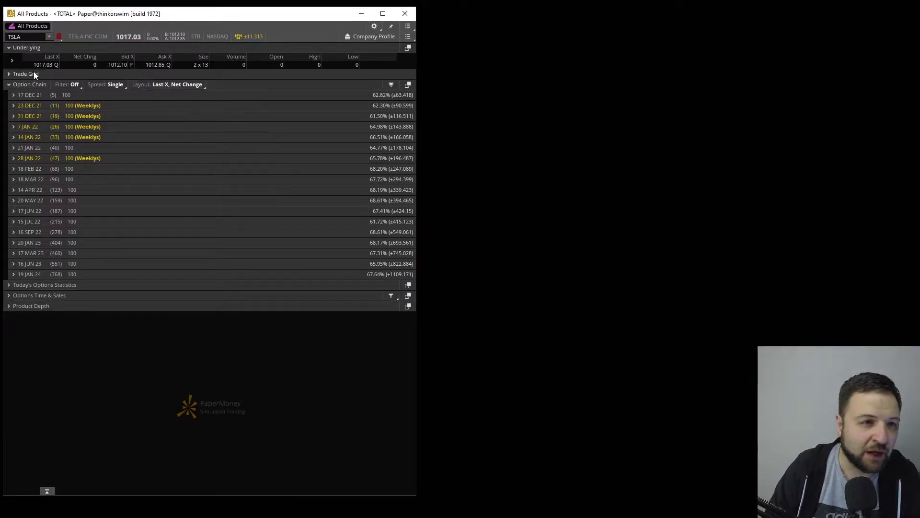
pyautogui.click(70, 87)
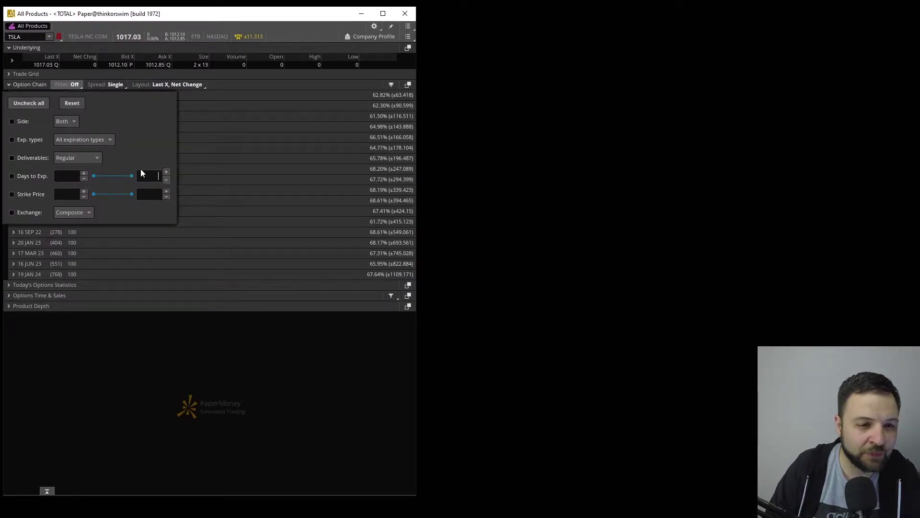
pyautogui.press('Return')
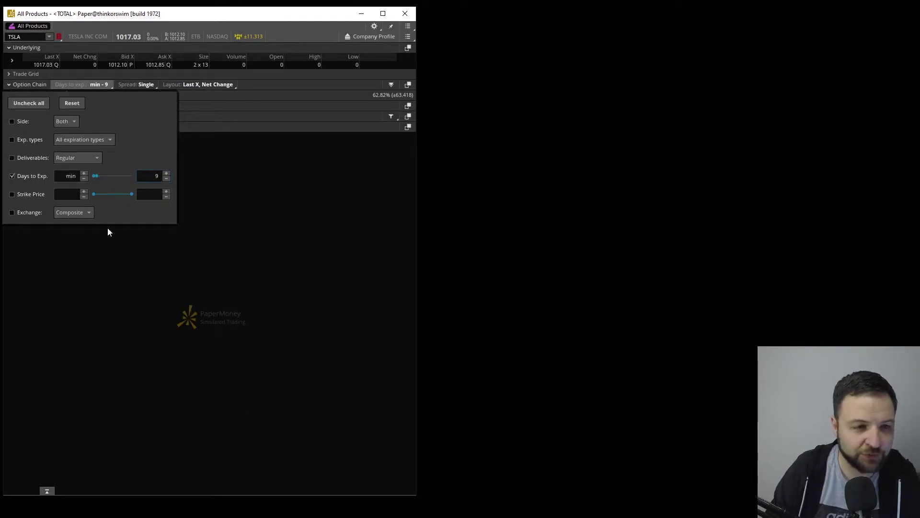
pyautogui.moveTo(106, 497); pyautogui.dragTo(150, 319)
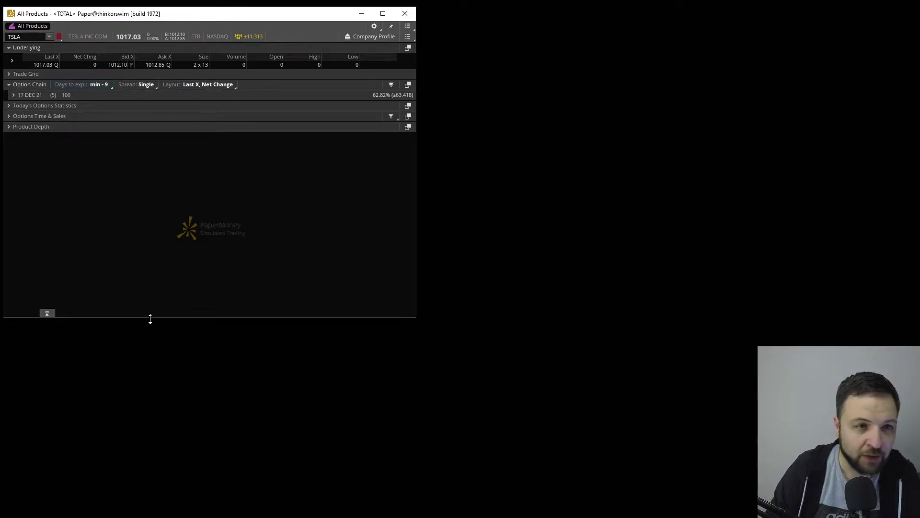
# Expand 17 DEC 21 with 10 strikes and stage buying 10 1015 calls at 29.50.
pyautogui.click(13, 95)
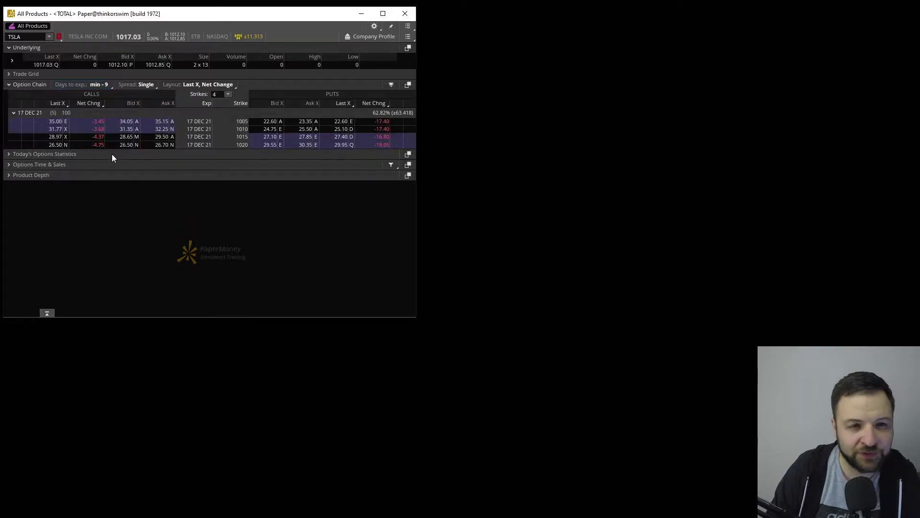
pyautogui.click(229, 94)
pyautogui.click(219, 163)
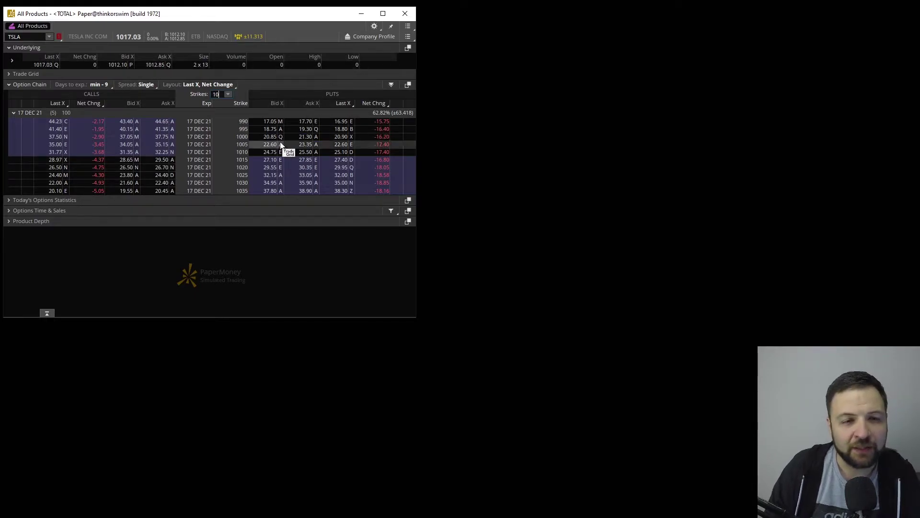
pyautogui.click(167, 162)
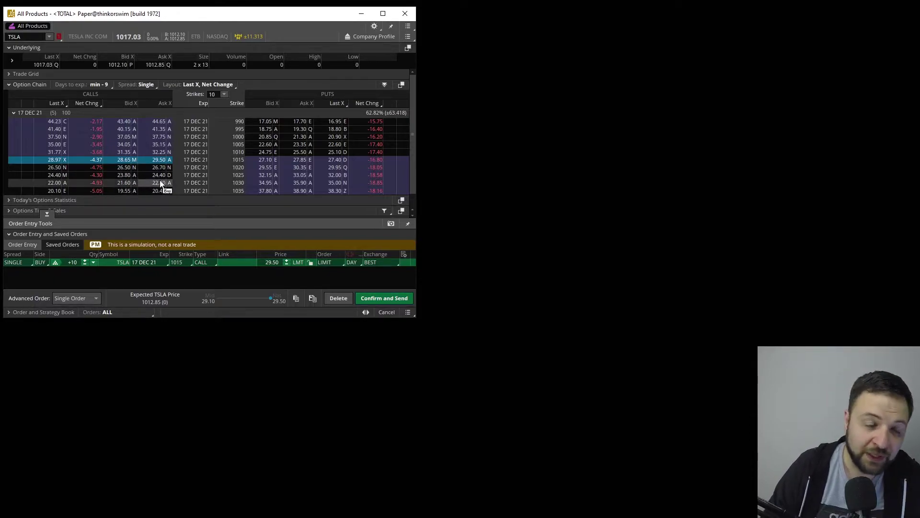
# Bring up the 1015 call's actions and its Send .TSLA211217C1015 to colour list.
pyautogui.rightClick(156, 164)
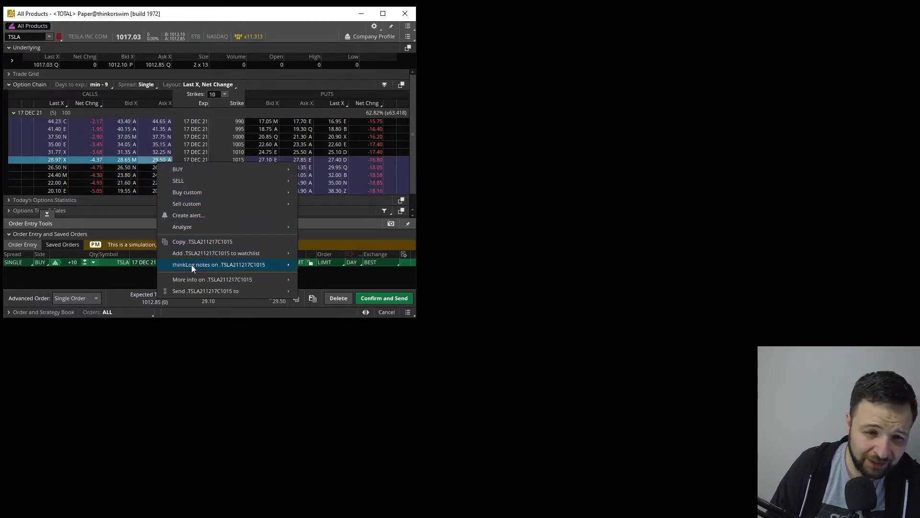
pyautogui.moveTo(199, 293)
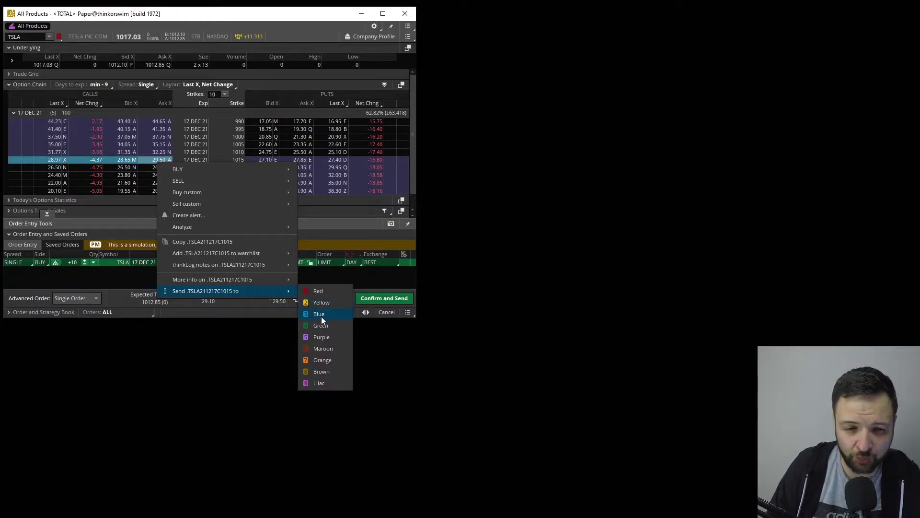
pyautogui.moveTo(239, 266)
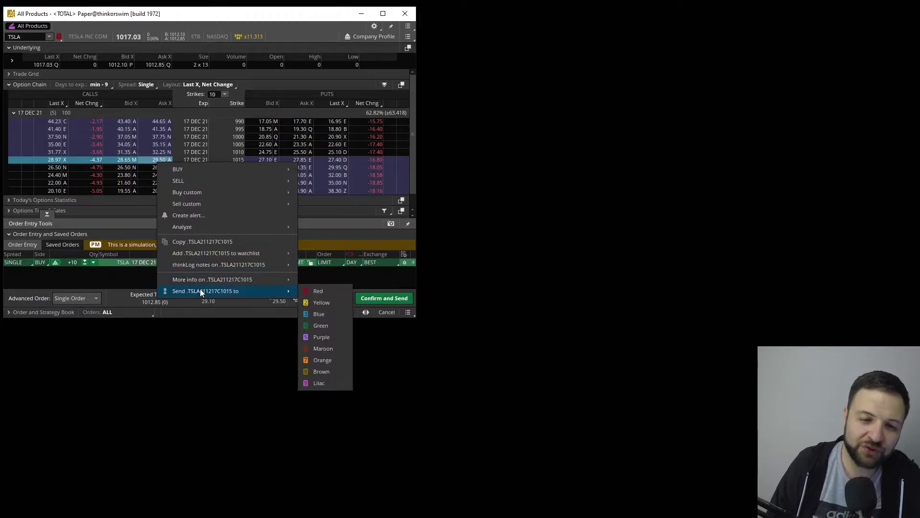
pyautogui.moveTo(169, 264)
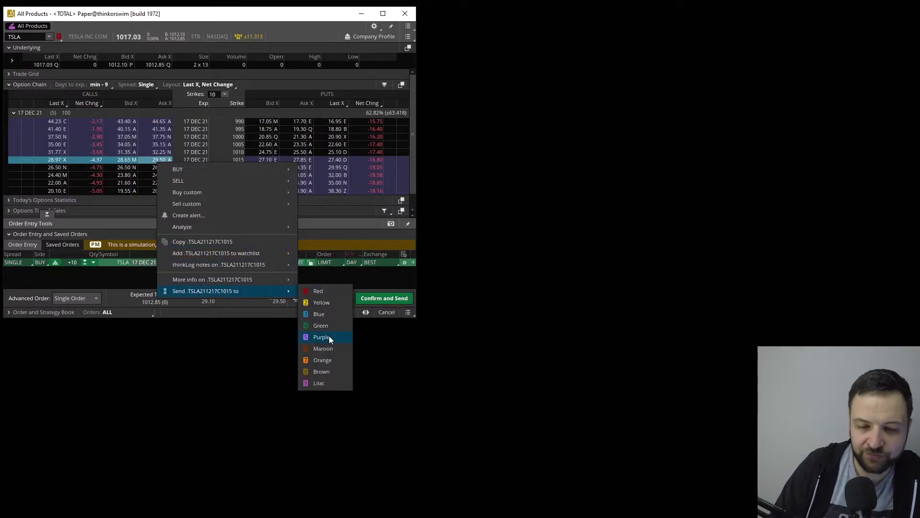
# Review the 1015 call's BUY strategies in its actions list, then dismiss the list.
pyautogui.rightClick(145, 162)
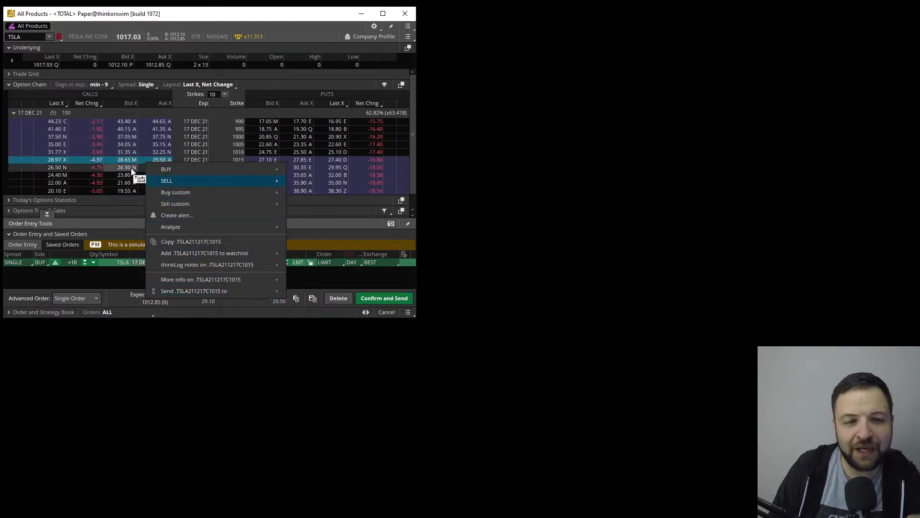
pyautogui.moveTo(143, 171)
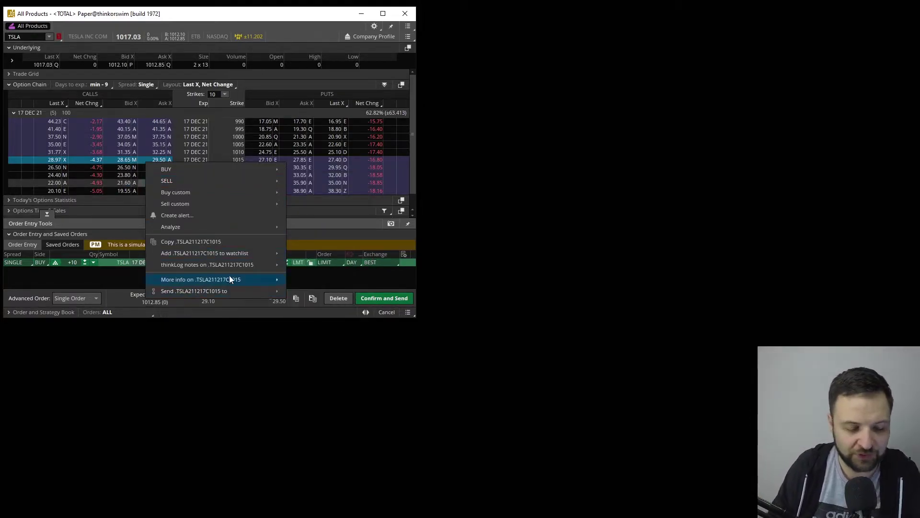
pyautogui.moveTo(215, 169)
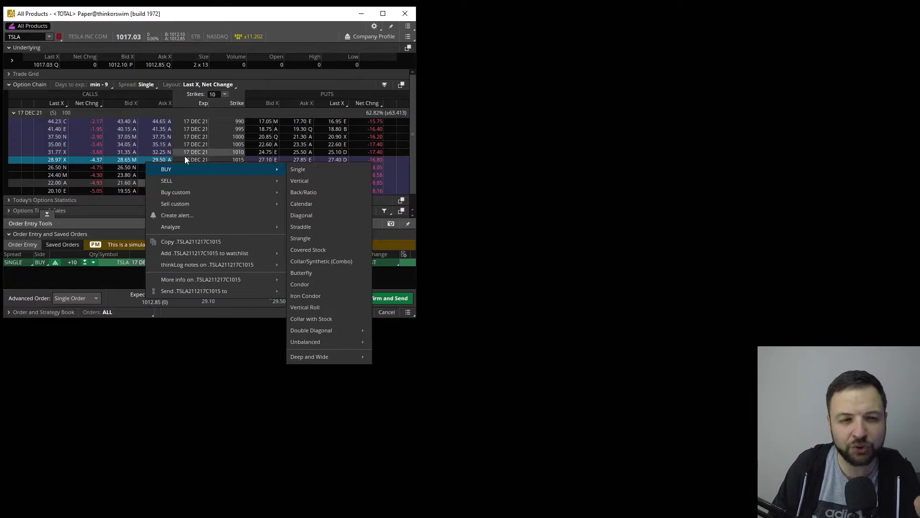
pyautogui.press('Escape')
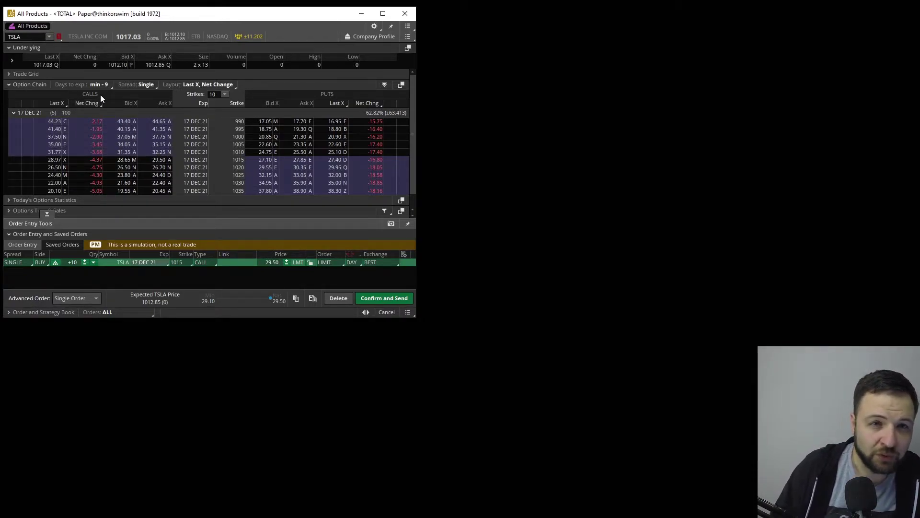
# Set the Trade Grid to two panels, enlarge the window, and load the 1015 call's Level II quotes.
pyautogui.click(9, 74)
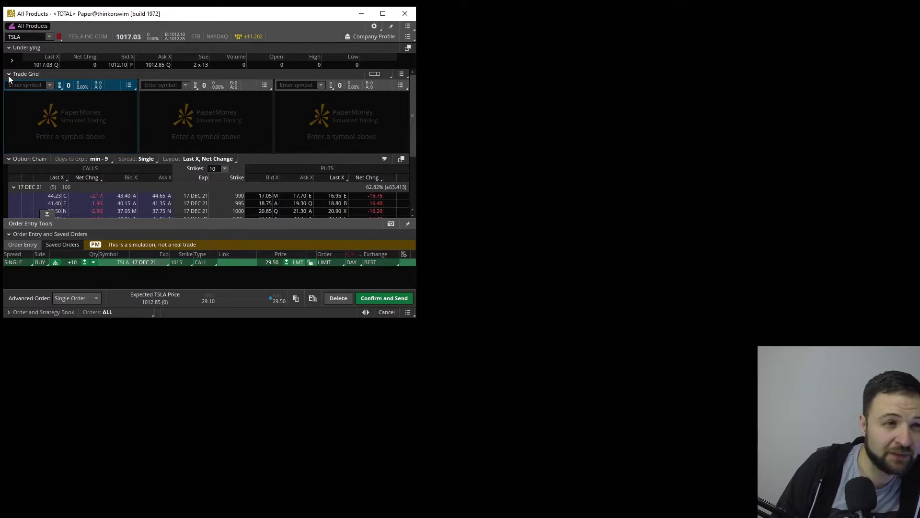
pyautogui.click(374, 75)
pyautogui.click(349, 88)
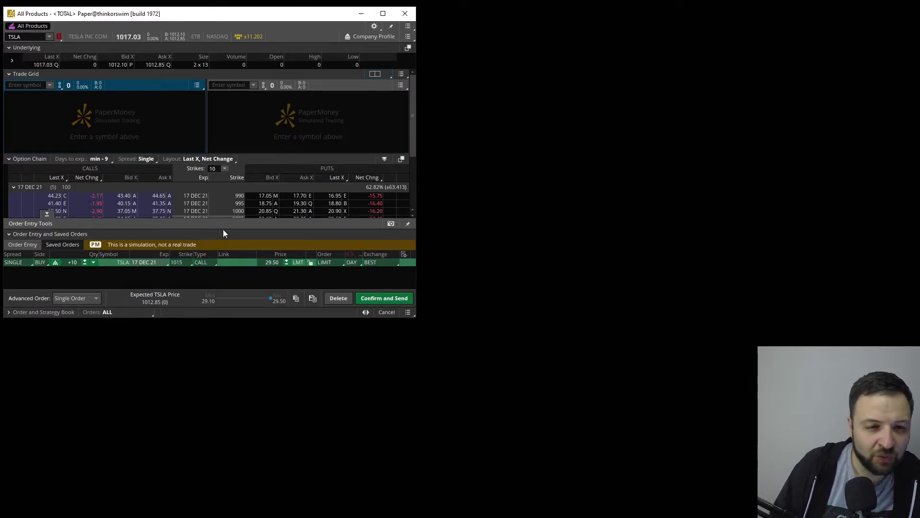
pyautogui.moveTo(303, 319); pyautogui.dragTo(302, 393)
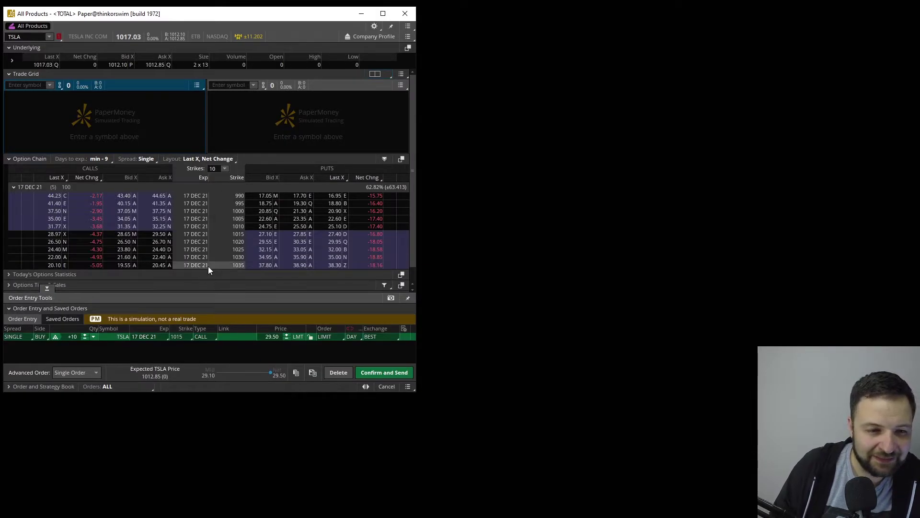
pyautogui.click(170, 235)
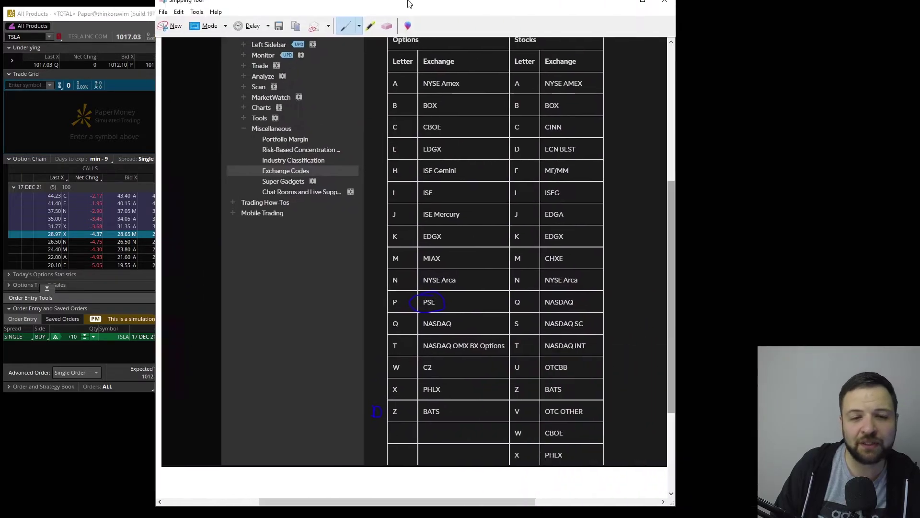
pyautogui.moveTo(414, 2); pyautogui.dragTo(428, 73)
pyautogui.scroll(3, 431, 287)
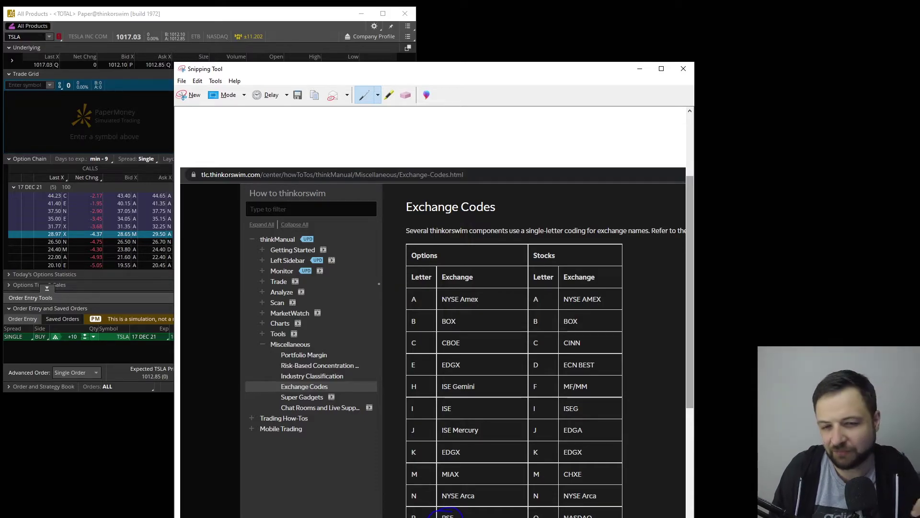
pyautogui.scroll(-2, 412, 316)
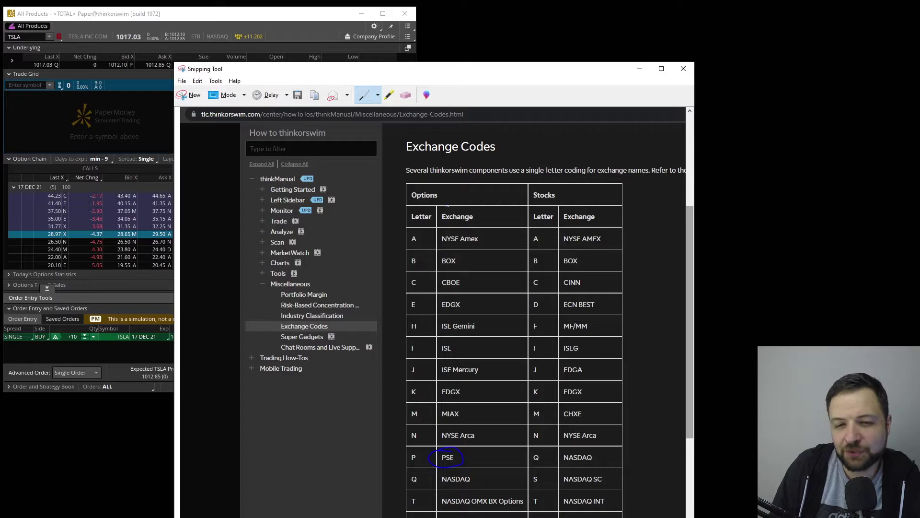
pyautogui.scroll(-3, 401, 187)
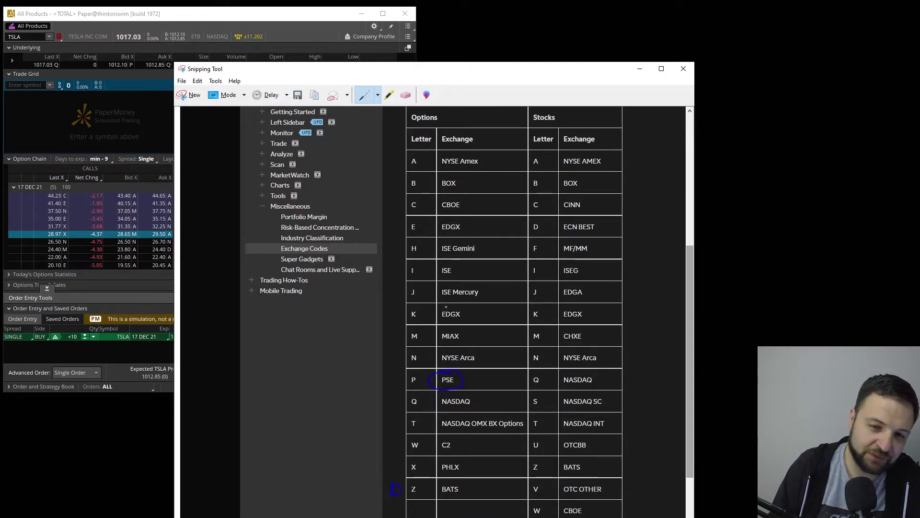
pyautogui.scroll(1, 457, 293)
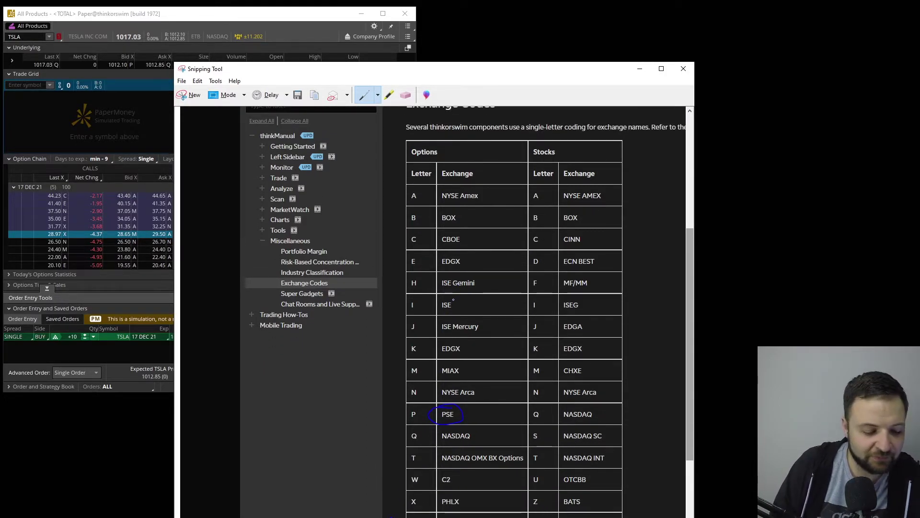
pyautogui.moveTo(368, 60); pyautogui.dragTo(416, 74)
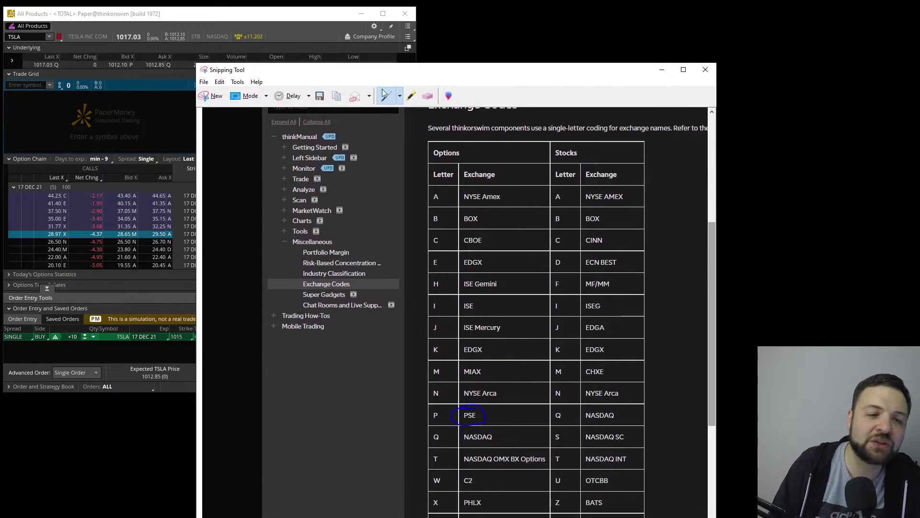
pyautogui.moveTo(195, 63); pyautogui.dragTo(225, 92)
pyautogui.moveTo(467, 108); pyautogui.dragTo(304, 4)
pyautogui.hotkey('alt', 'F4')
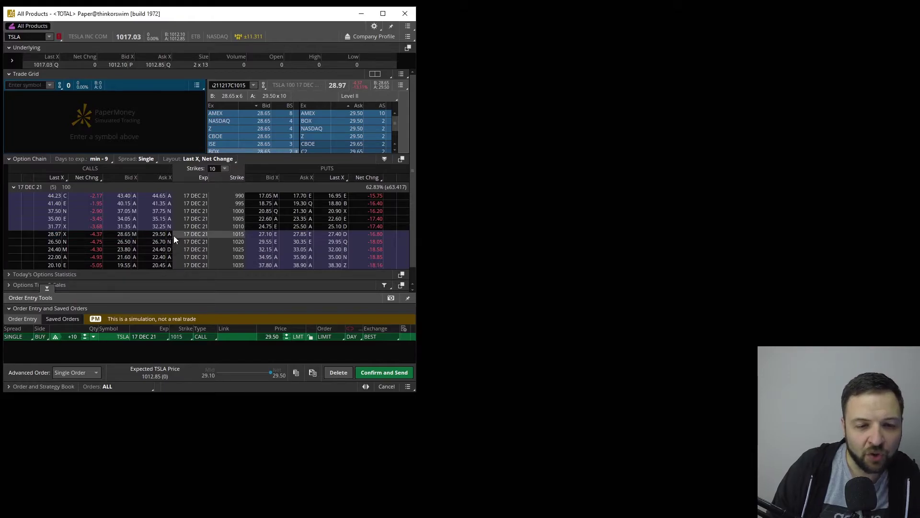
# Load the 1010 put into the grid and make the left cell an Active Trader gadget.
pyautogui.click(278, 227)
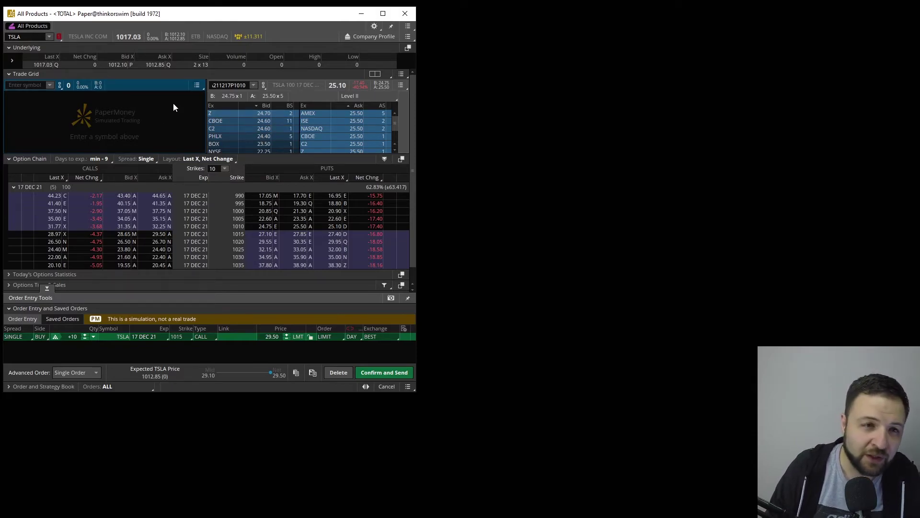
pyautogui.click(199, 84)
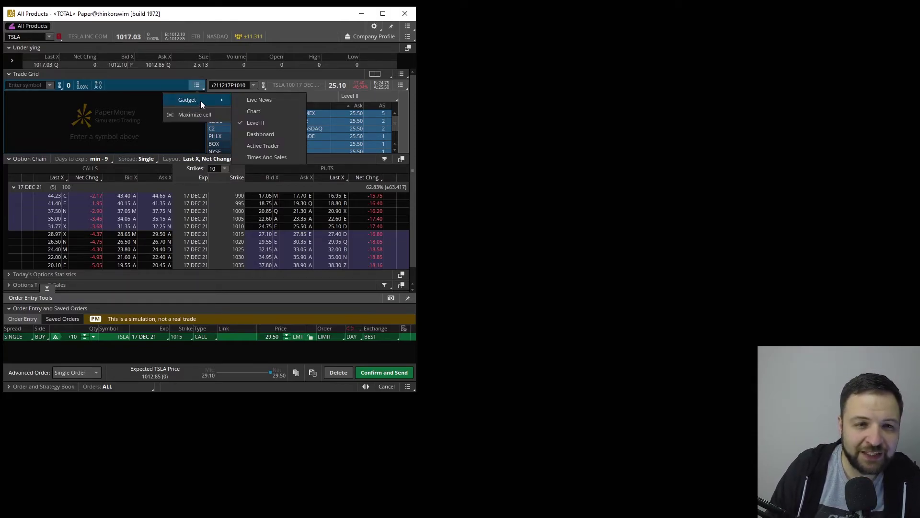
pyautogui.click(271, 148)
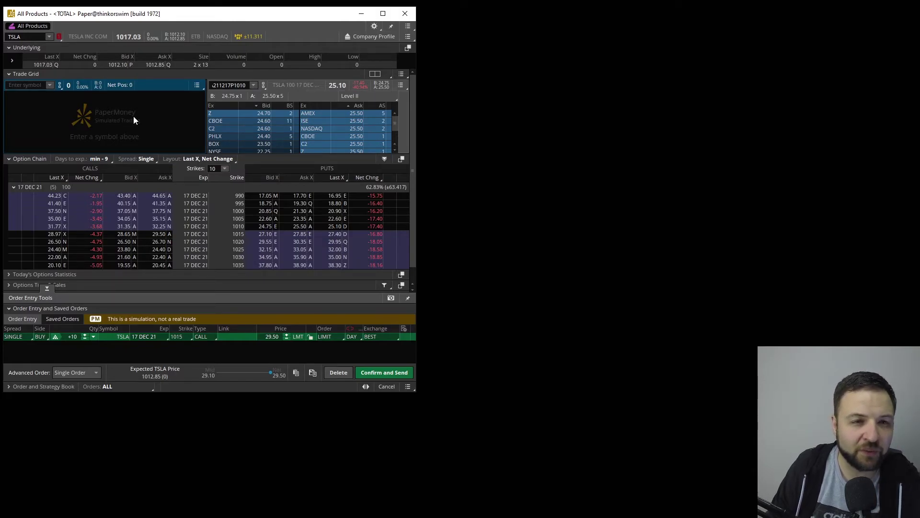
pyautogui.moveTo(133, 226); pyautogui.dragTo(65, 298)
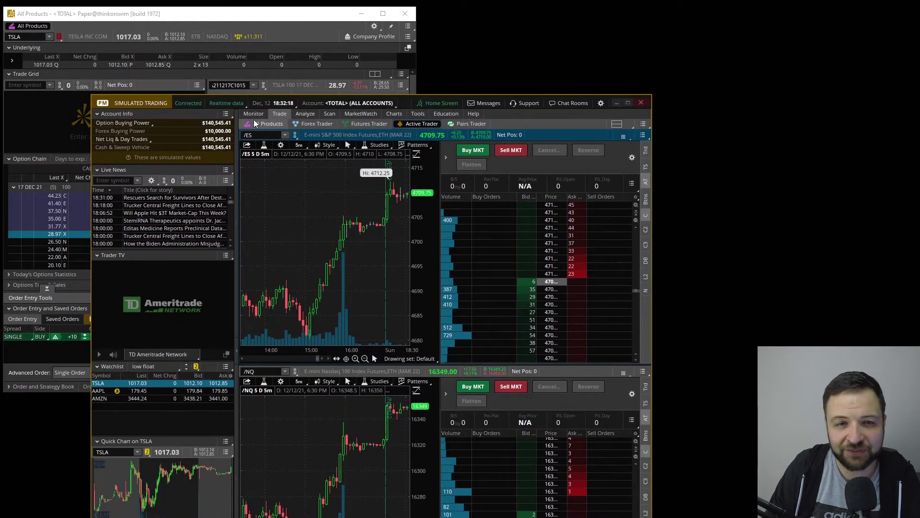
# Minimize the main window and float Active Trader in its own window, moved higher.
pyautogui.click(274, 125)
pyautogui.click(424, 123)
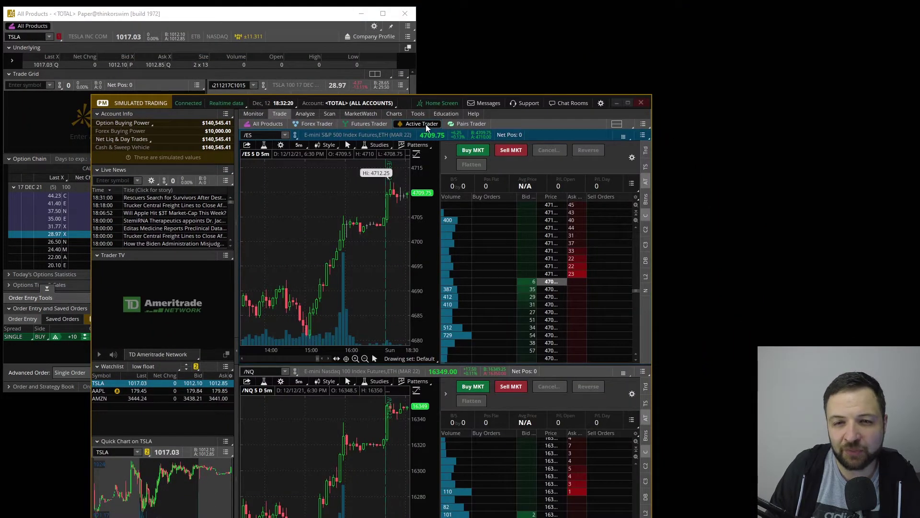
pyautogui.press('super+Down')
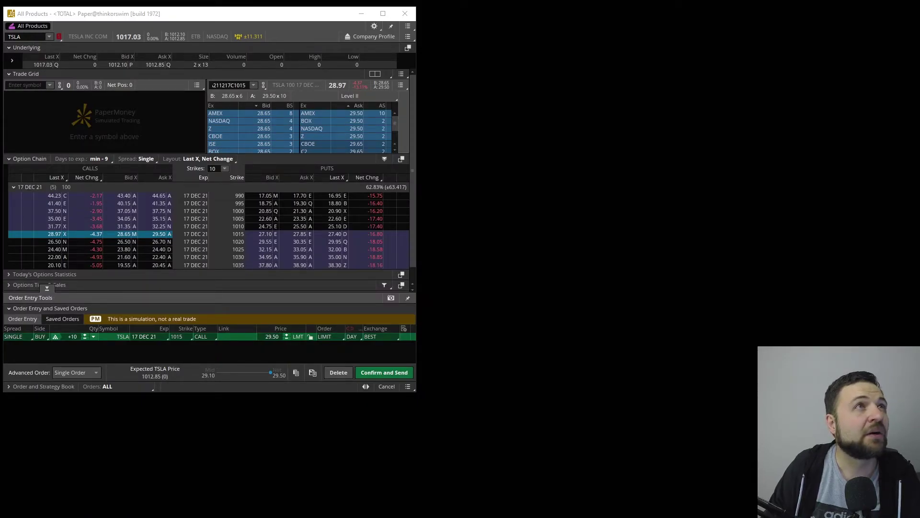
pyautogui.hotkey('alt', 'Tab')
pyautogui.press('super+Down')
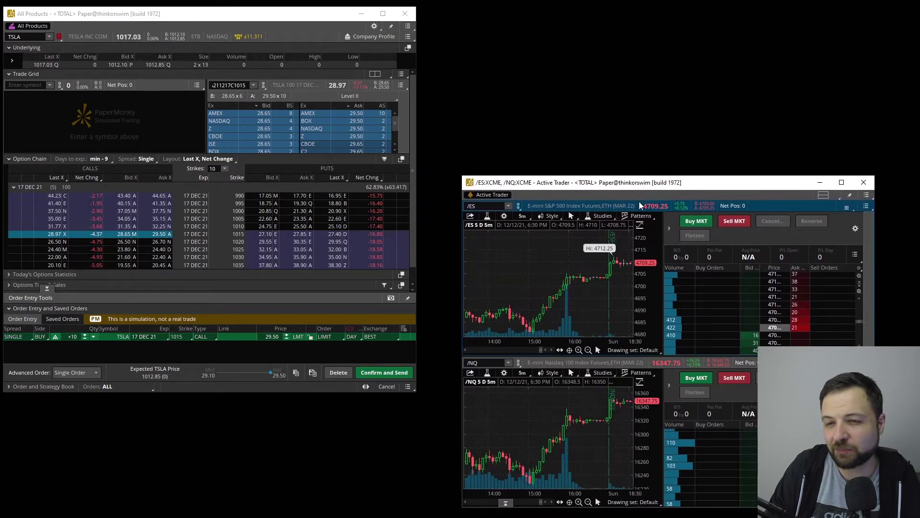
pyautogui.moveTo(618, 183); pyautogui.dragTo(585, 33)
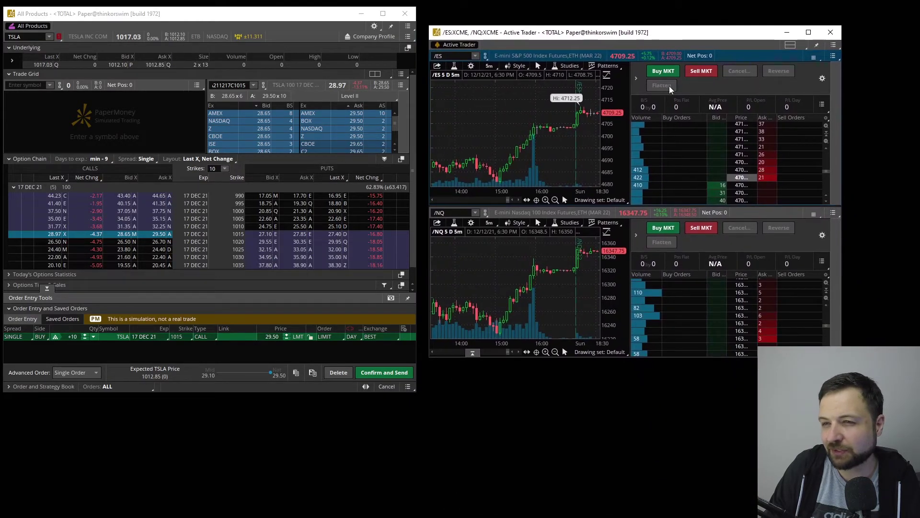
# Reduce Active Trader to a single /ES ladder without a chart and shrink the window.
pyautogui.click(791, 45)
pyautogui.click(761, 63)
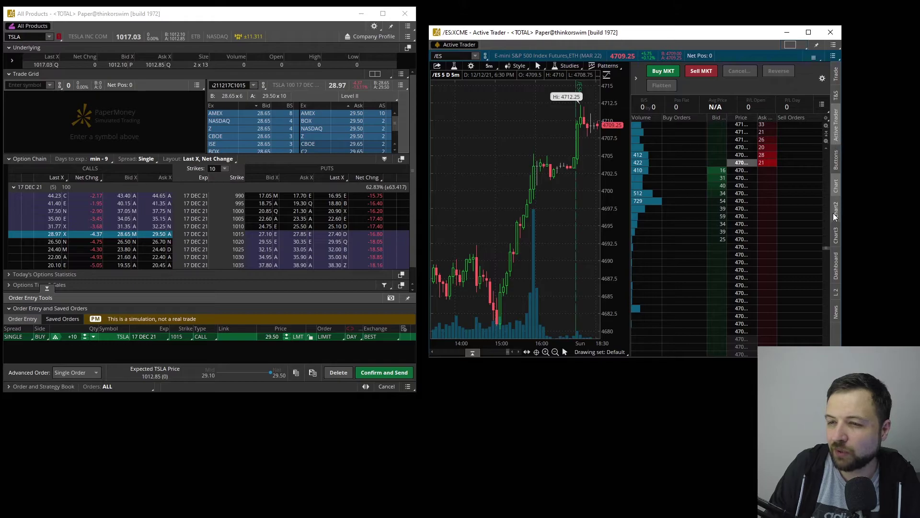
pyautogui.click(836, 186)
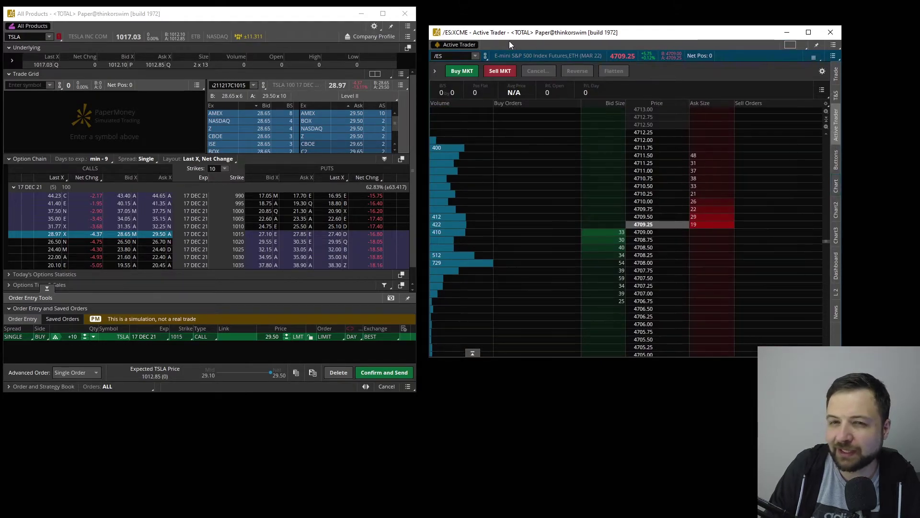
pyautogui.moveTo(428, 357); pyautogui.dragTo(561, 243)
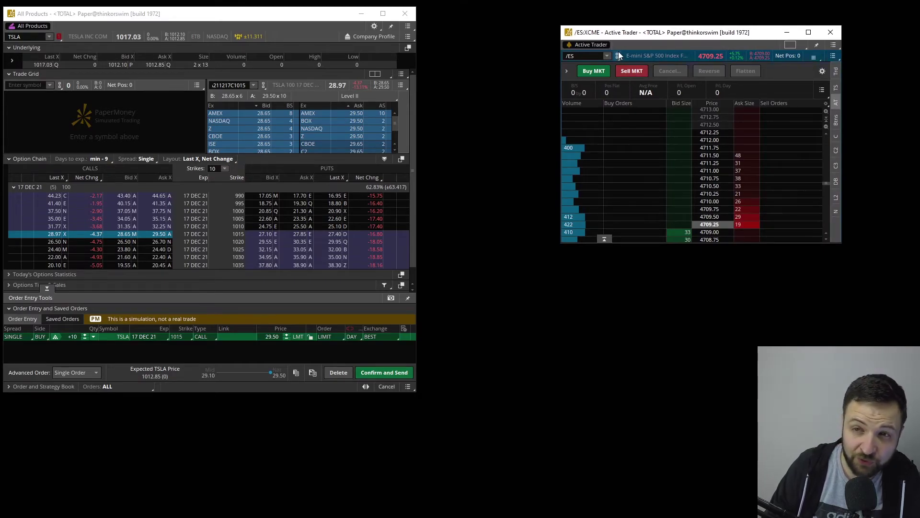
# Link both the Active Trader window and the trade grid to the Green group.
pyautogui.click(617, 54)
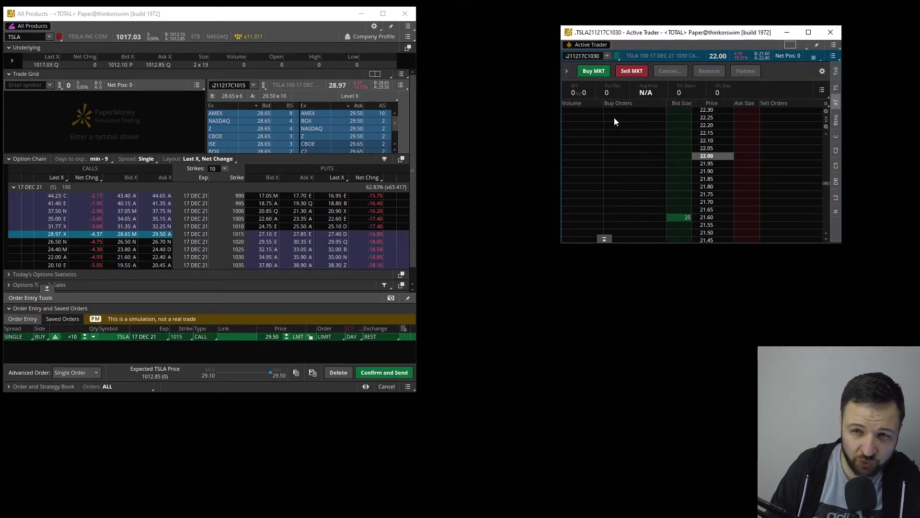
pyautogui.click(614, 117)
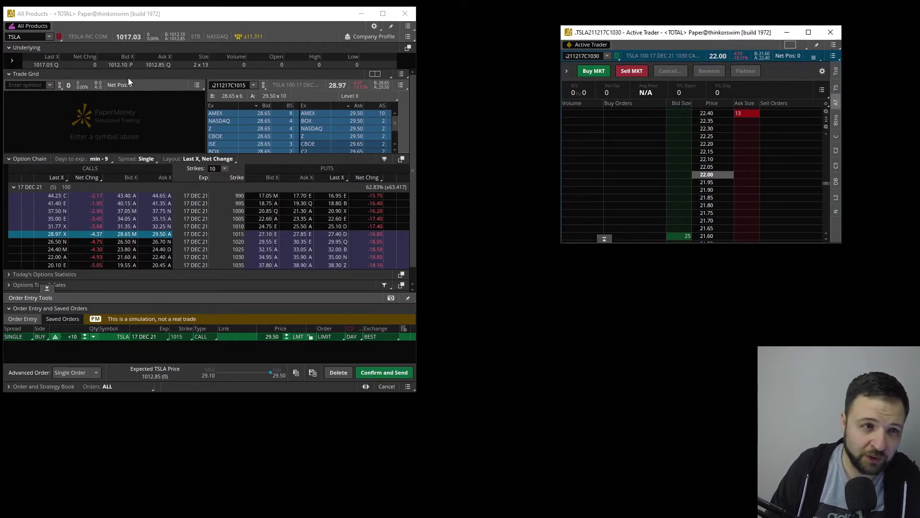
pyautogui.click(262, 85)
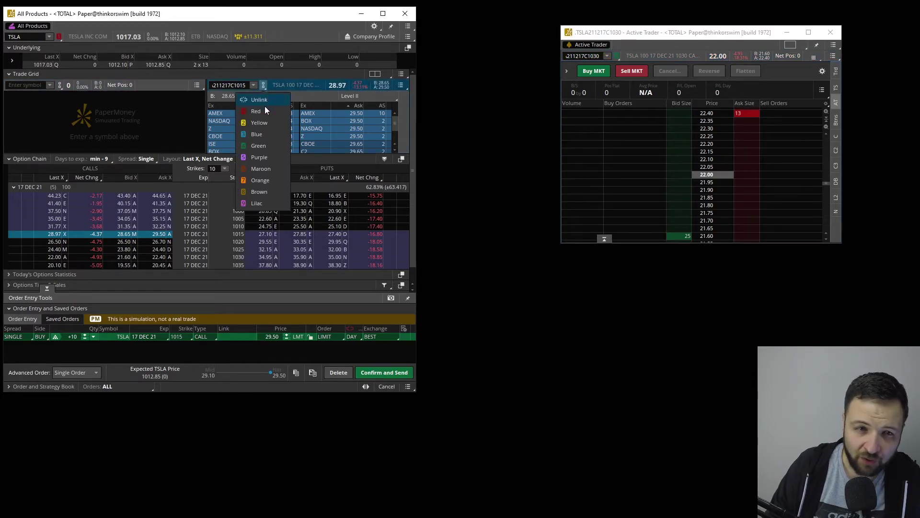
pyautogui.click(258, 146)
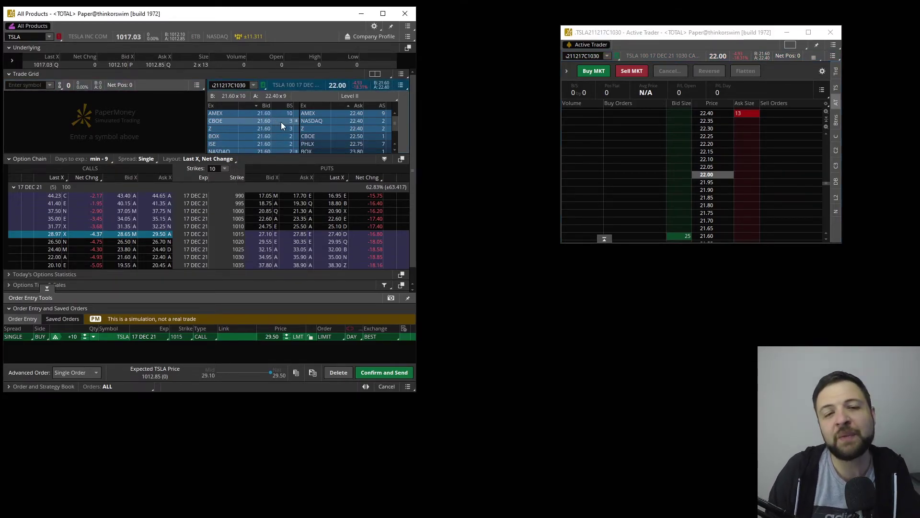
# Test the link with the TSLA 1020 call and 1010 put, then place a detached watchlist.
pyautogui.click(169, 242)
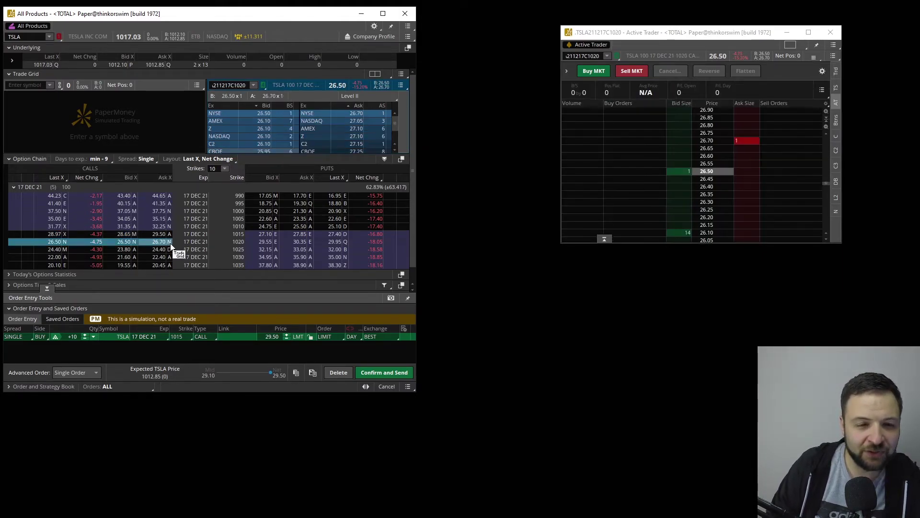
pyautogui.moveTo(665, 32); pyautogui.dragTo(551, 29)
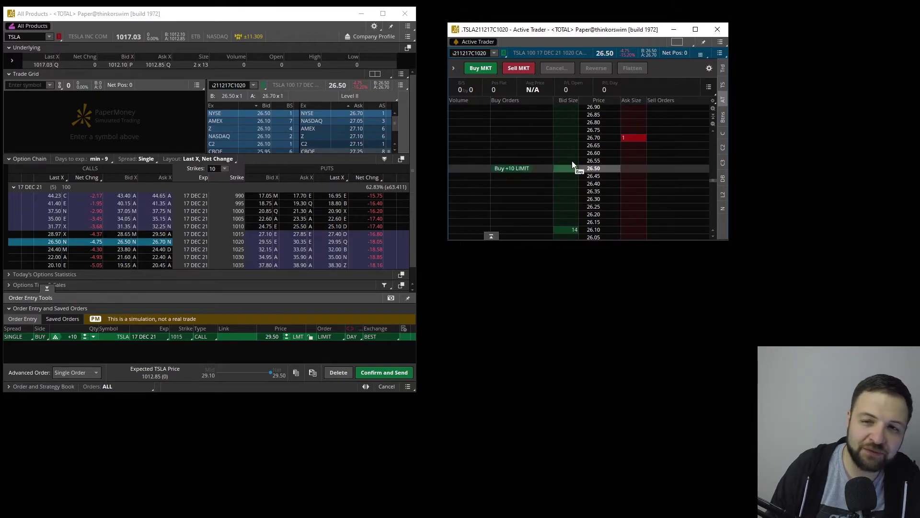
pyautogui.moveTo(519, 38); pyautogui.dragTo(695, 25)
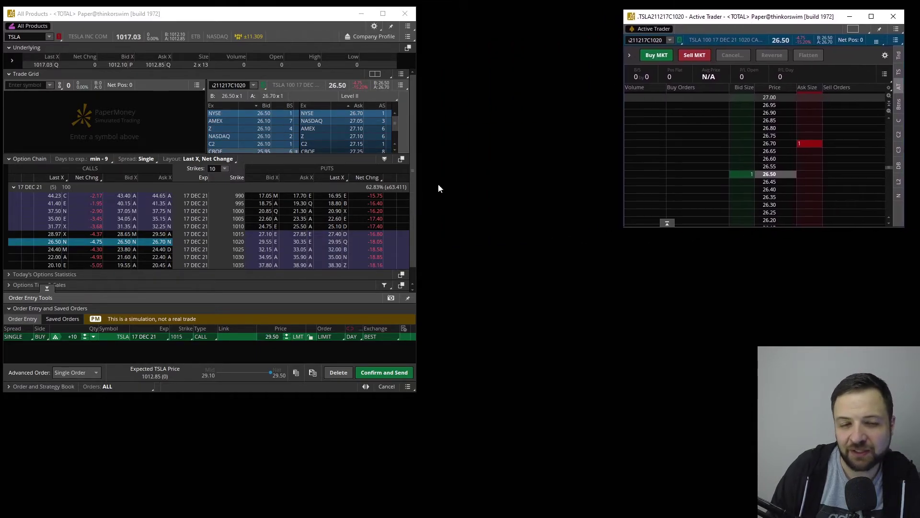
pyautogui.click(284, 227)
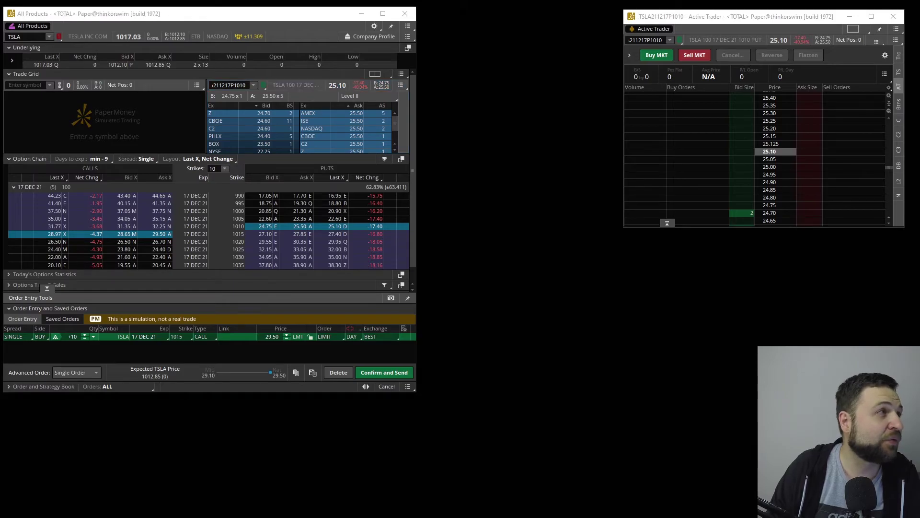
pyautogui.moveTo(264, 231); pyautogui.dragTo(281, 400)
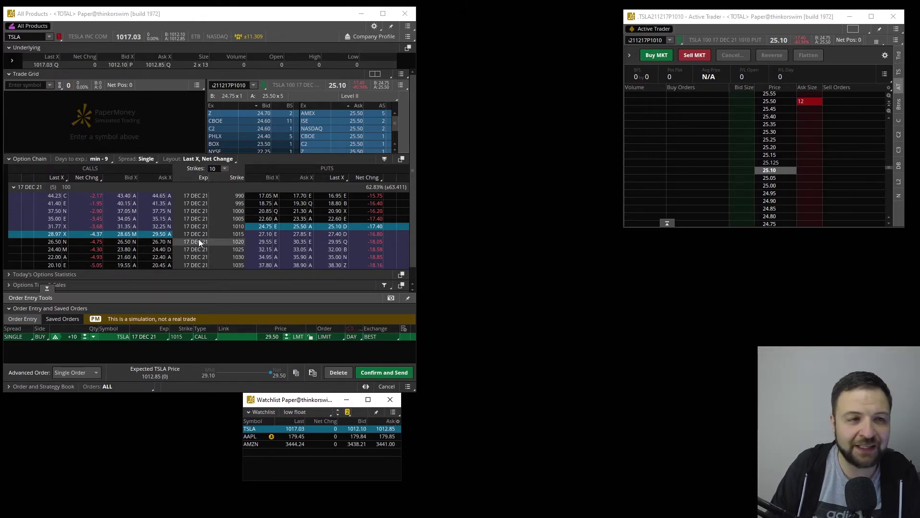
# Link All Products to Yellow 2, switch to AMZN from the watchlist, and load its 3445 call.
pyautogui.click(59, 37)
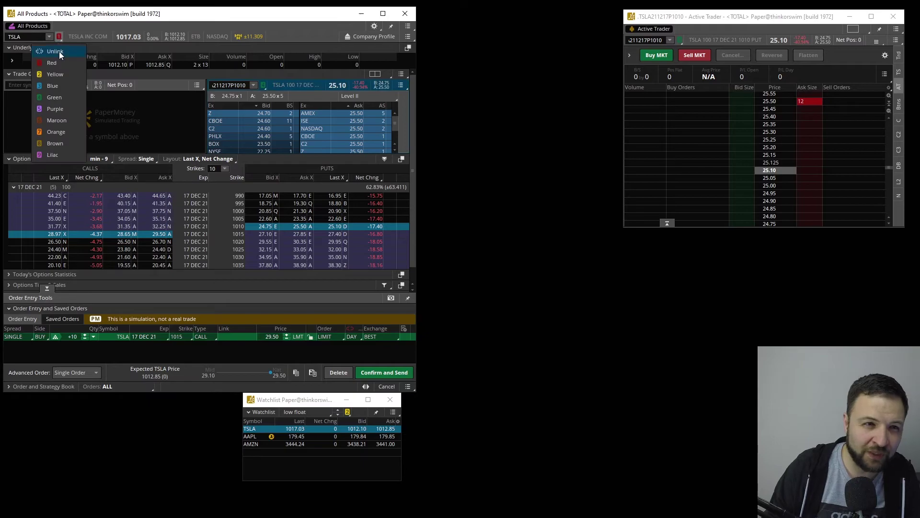
pyautogui.click(68, 75)
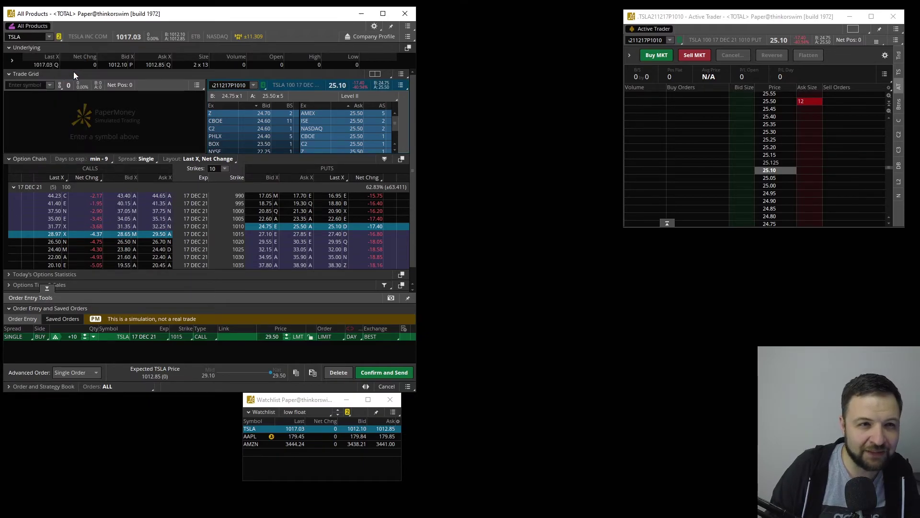
pyautogui.click(254, 443)
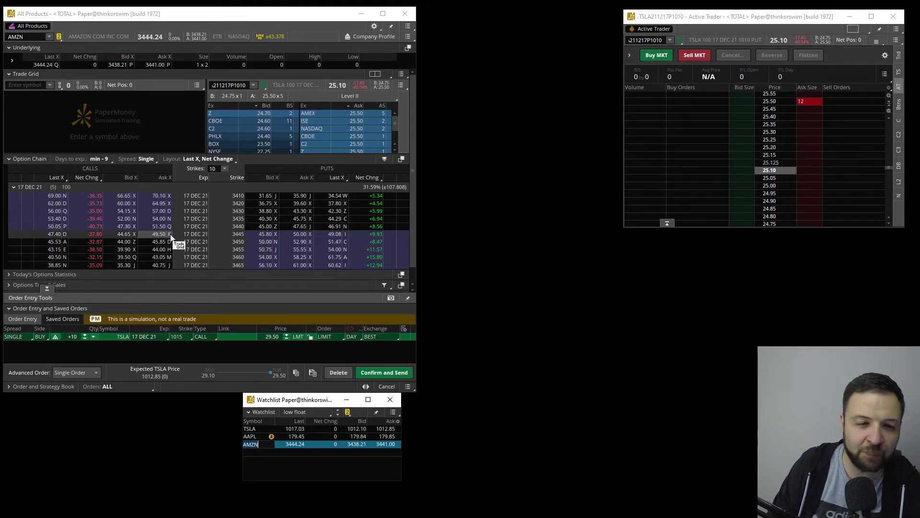
pyautogui.click(171, 236)
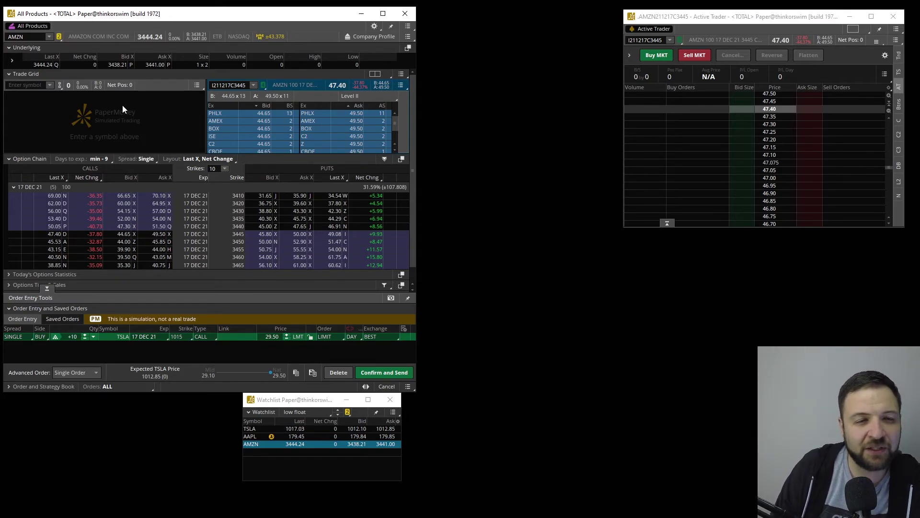
# Link the trade grid's Active Trader cell to Green and load the AMZN 3450 and 3445 calls.
pyautogui.click(59, 87)
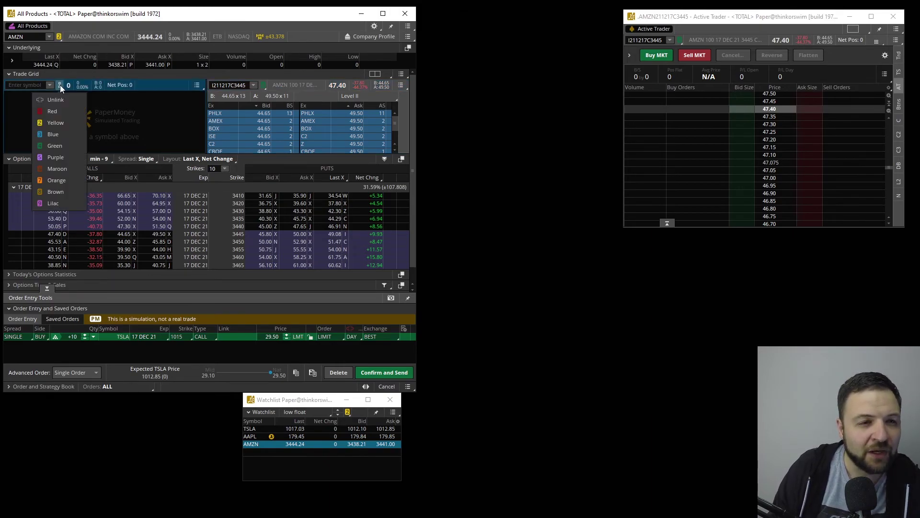
pyautogui.click(63, 147)
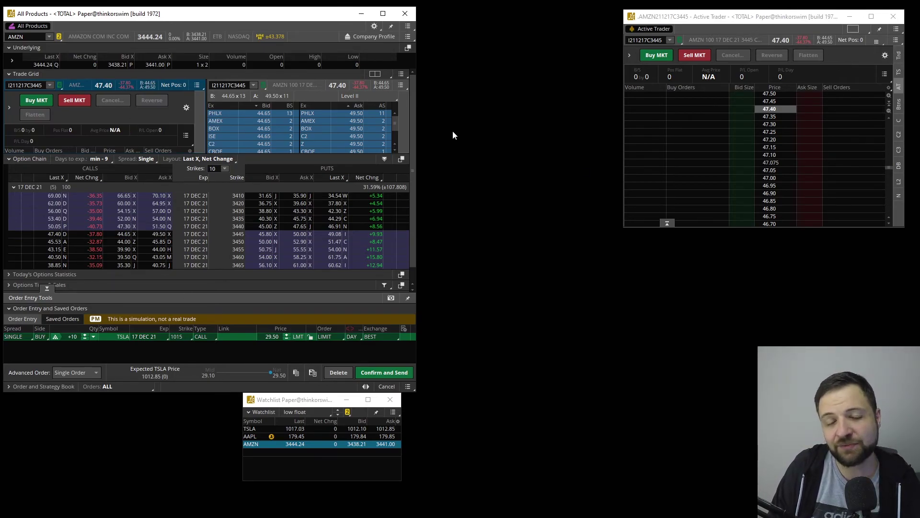
pyautogui.click(135, 240)
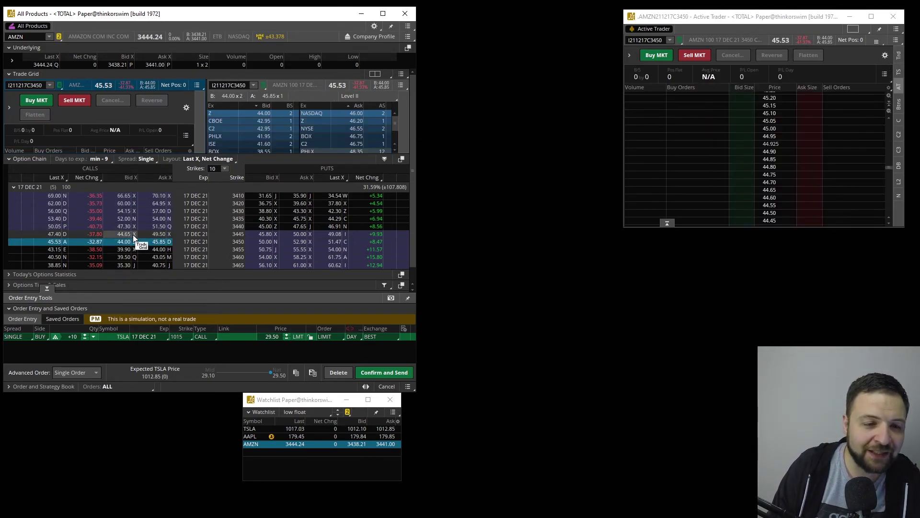
pyautogui.click(134, 234)
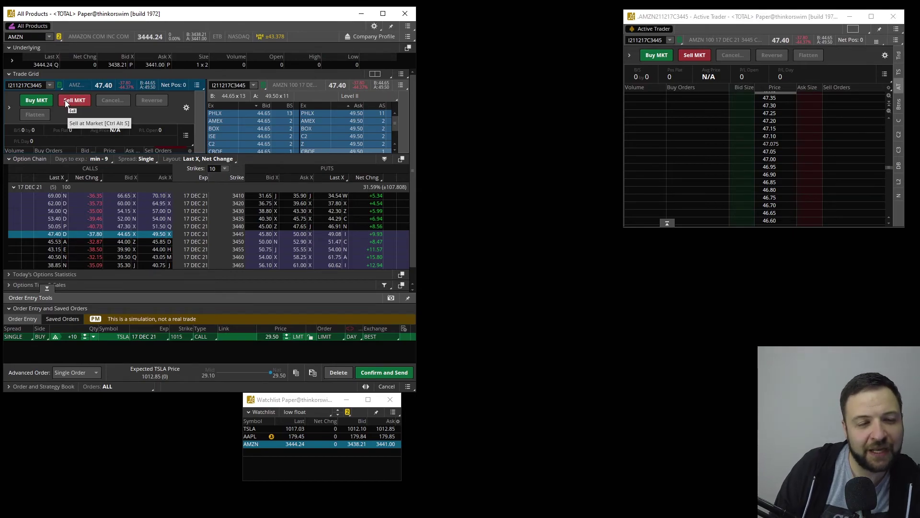
# Cycle the linked views through the 3440 put and 3450 and 3445 calls, ending on the 3440 put.
pyautogui.click(269, 228)
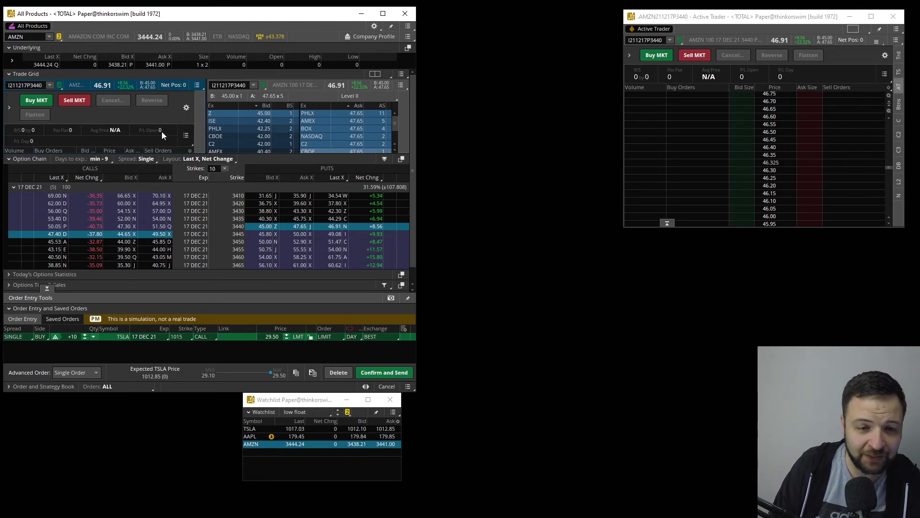
pyautogui.click(169, 241)
pyautogui.click(267, 444)
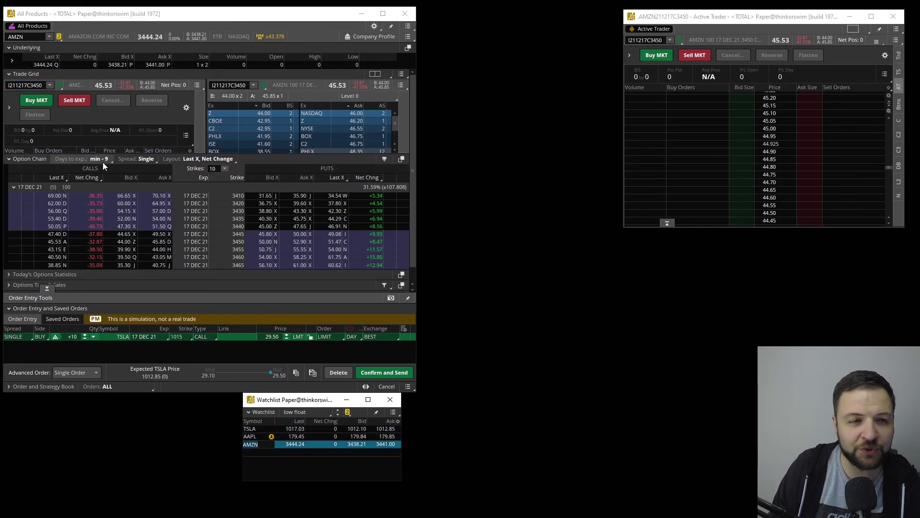
pyautogui.click(169, 235)
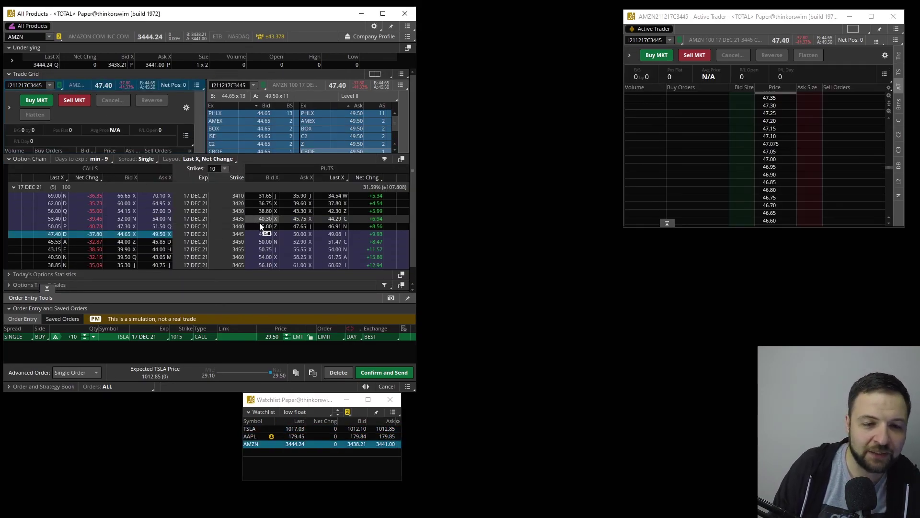
pyautogui.click(281, 226)
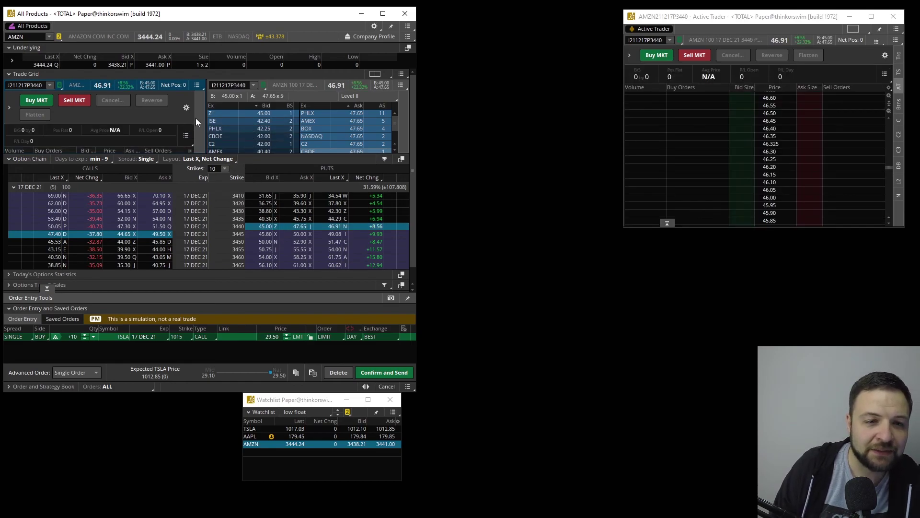